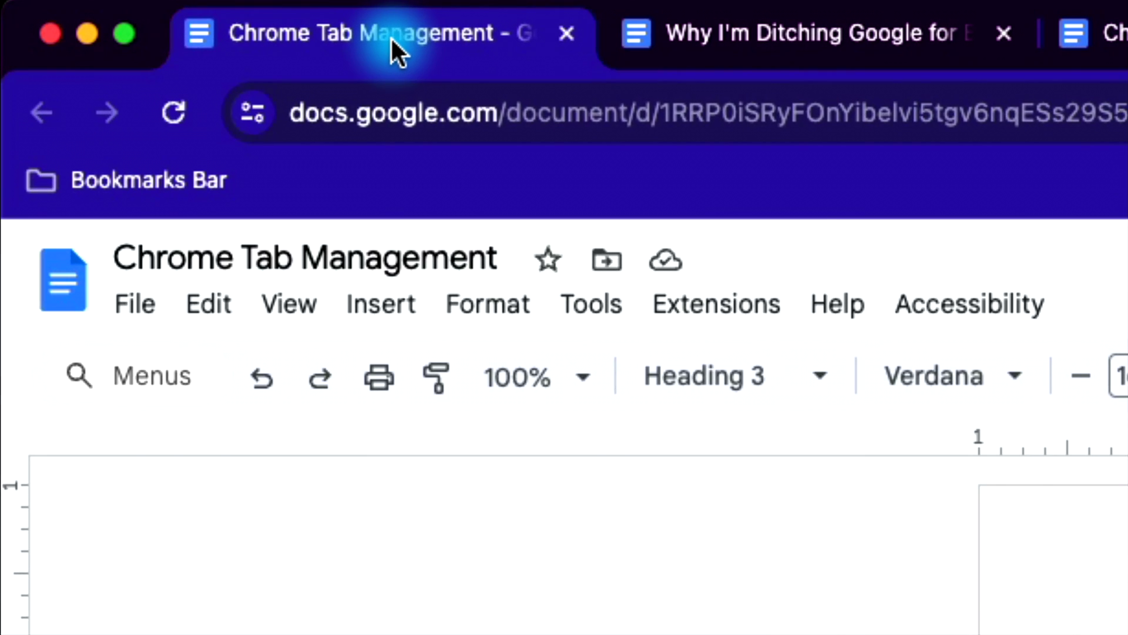
Put Chrome Tab Management in a new red 'Scripts' group, add another document, and show ChatGPT for Beginners
right_click(390, 37)
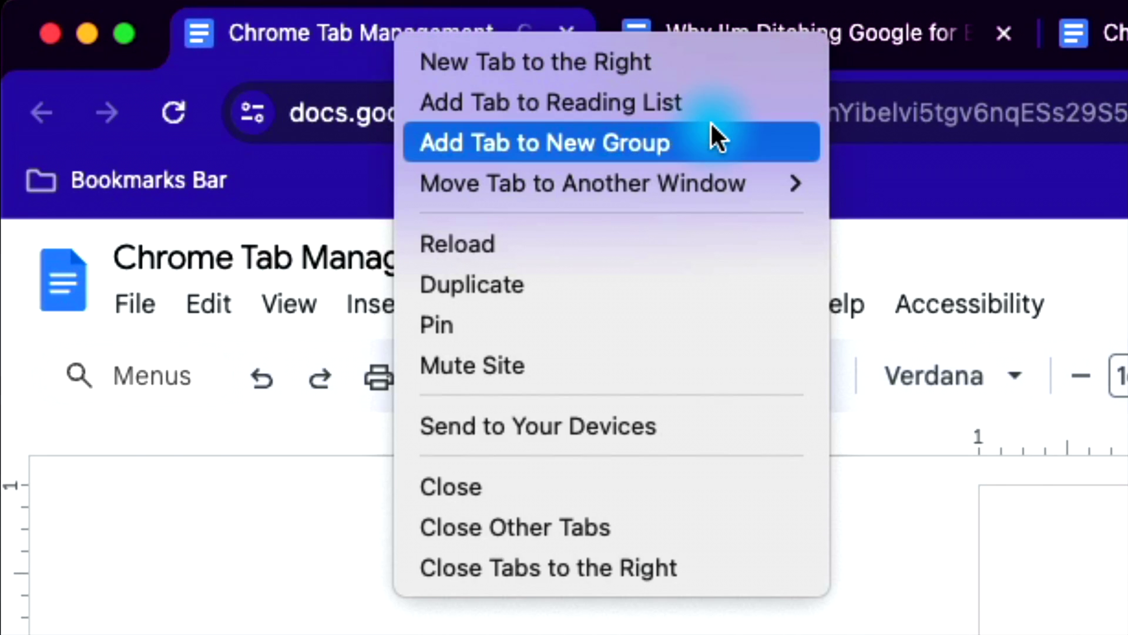
left_click(725, 136)
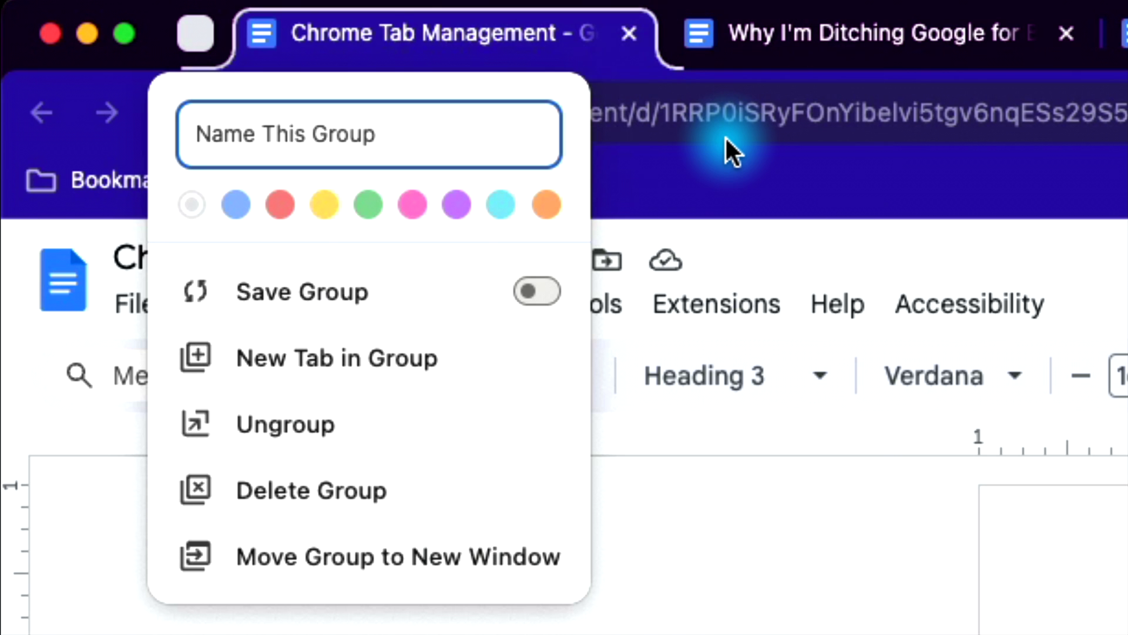
type("Scripts")
left_click(287, 206)
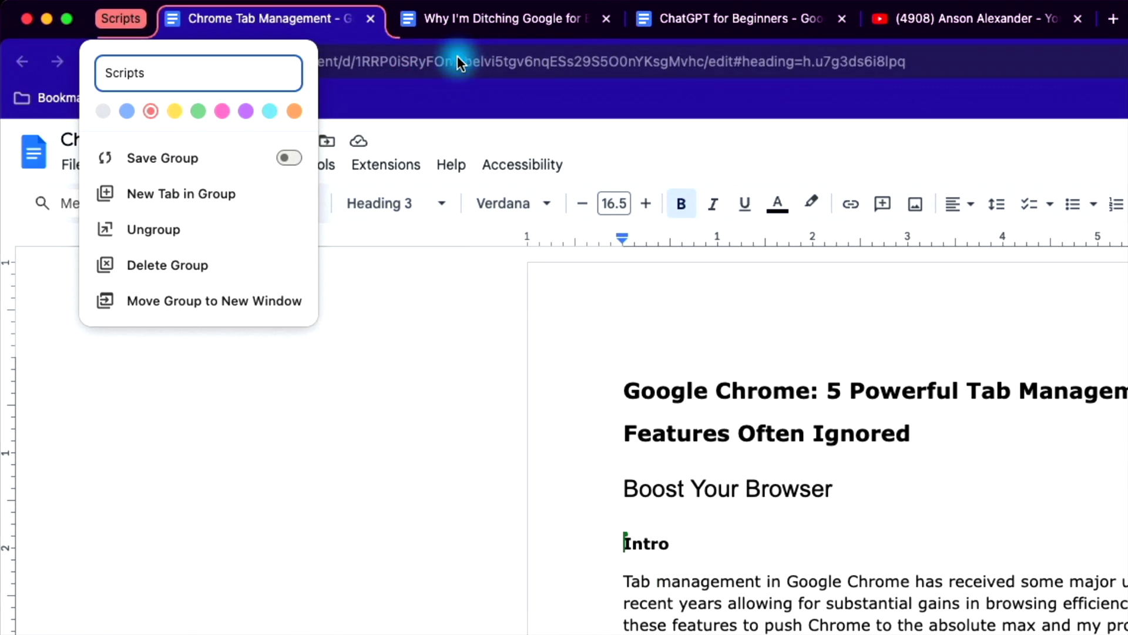
left_click_drag(471, 23, 447, 20)
left_click(693, 30)
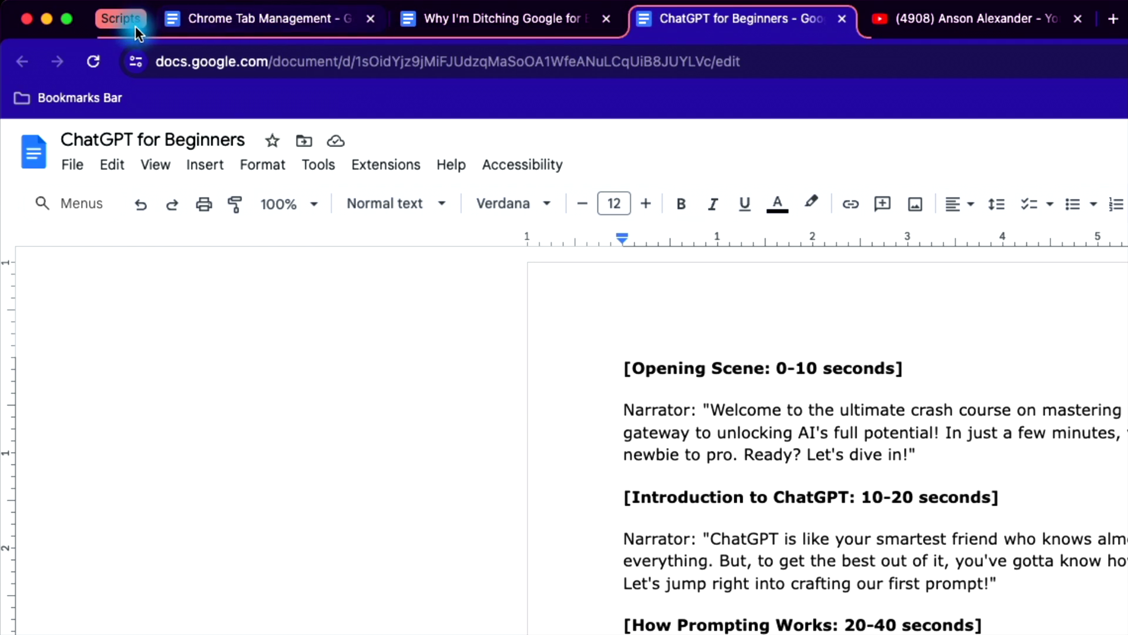
Move the Scripts group after the YouTube tab, detach it into its own window and merge it back, then collapse and expand it
left_click_drag(129, 20, 591, 13)
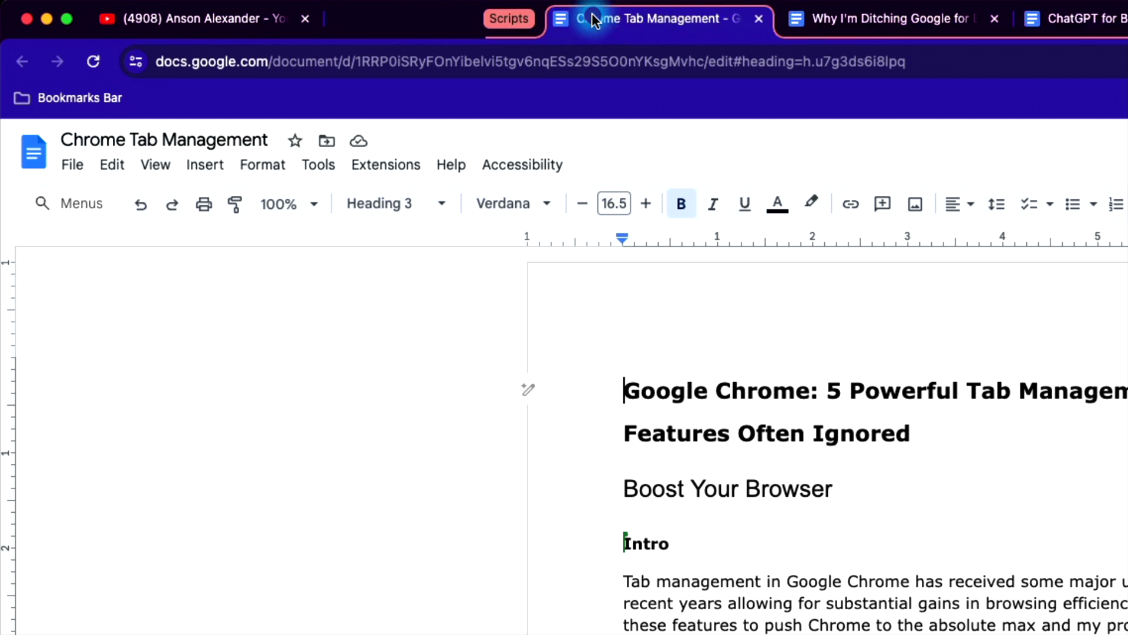
left_click_drag(348, 19, 397, 224)
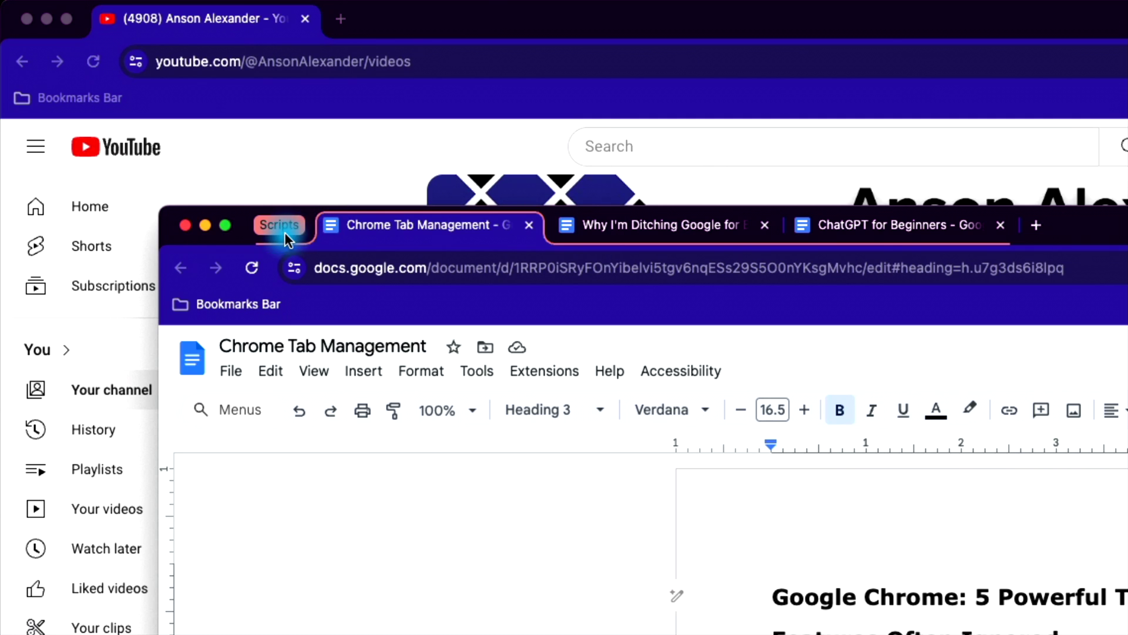
left_click_drag(284, 232, 399, 31)
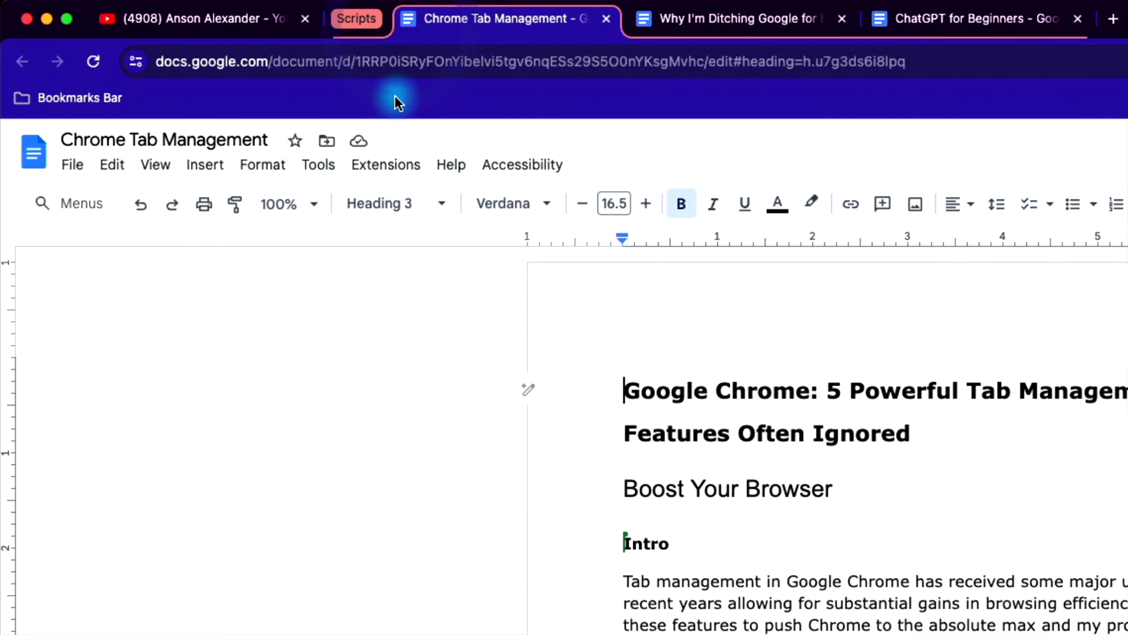
left_click(363, 26)
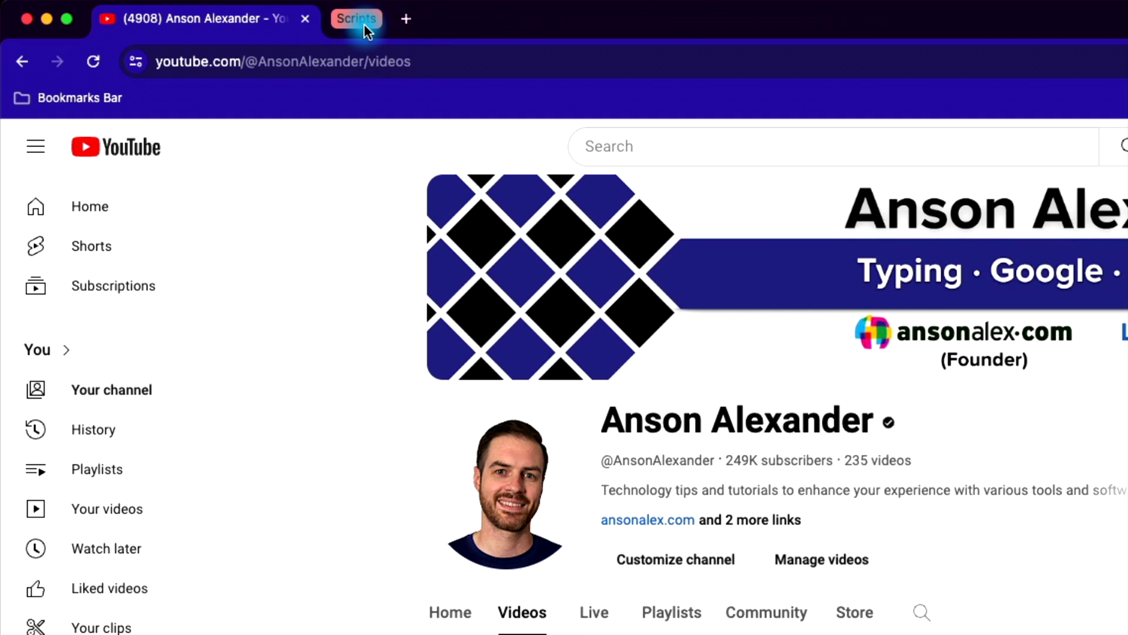
left_click(365, 23)
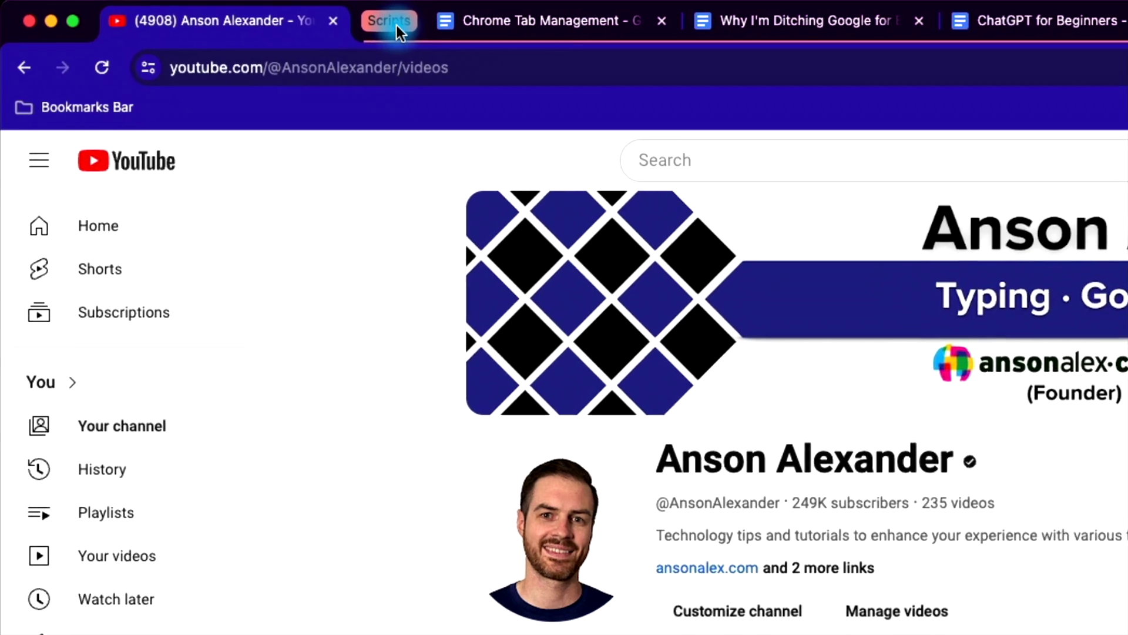
Save the Scripts group to the bookmarks bar, then hide its tabs from the tab strip
right_click(364, 23)
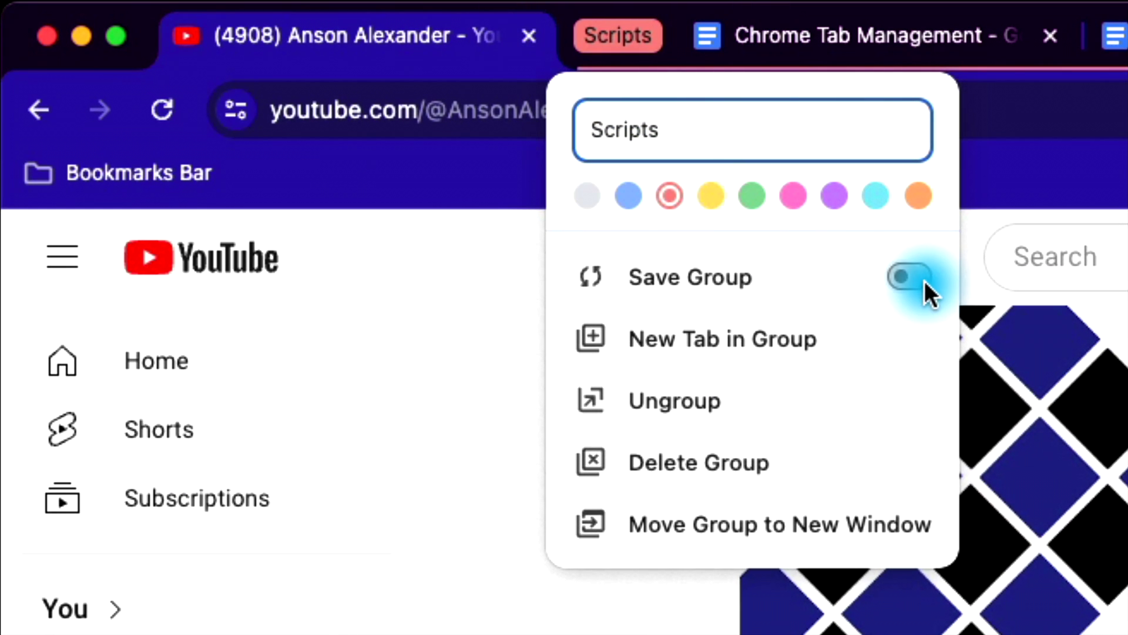
left_click(925, 281)
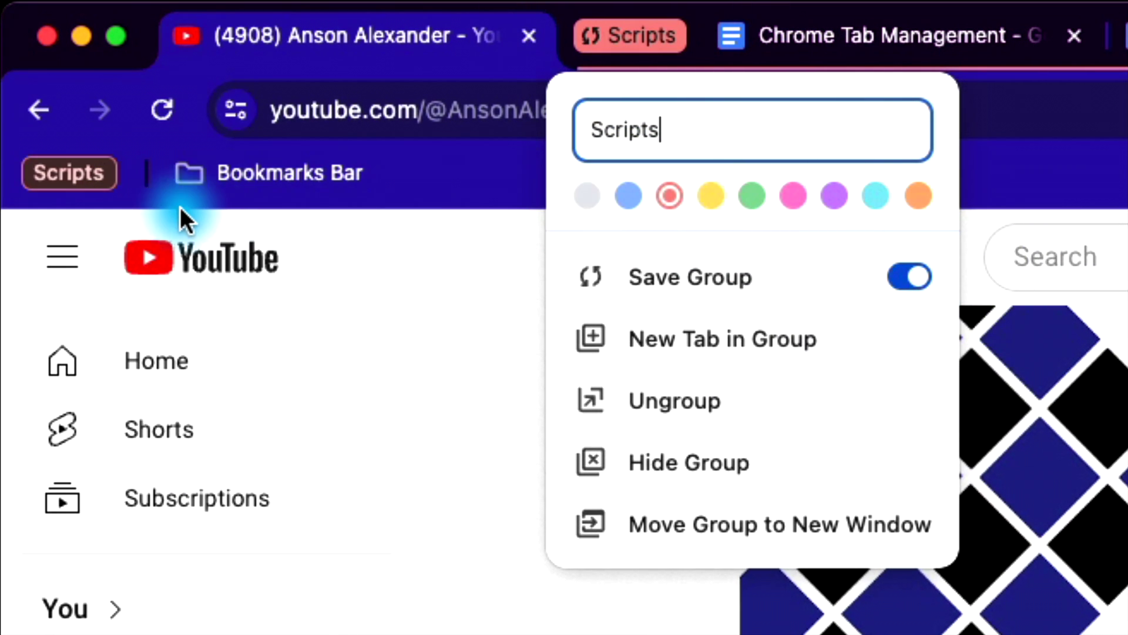
left_click(60, 171)
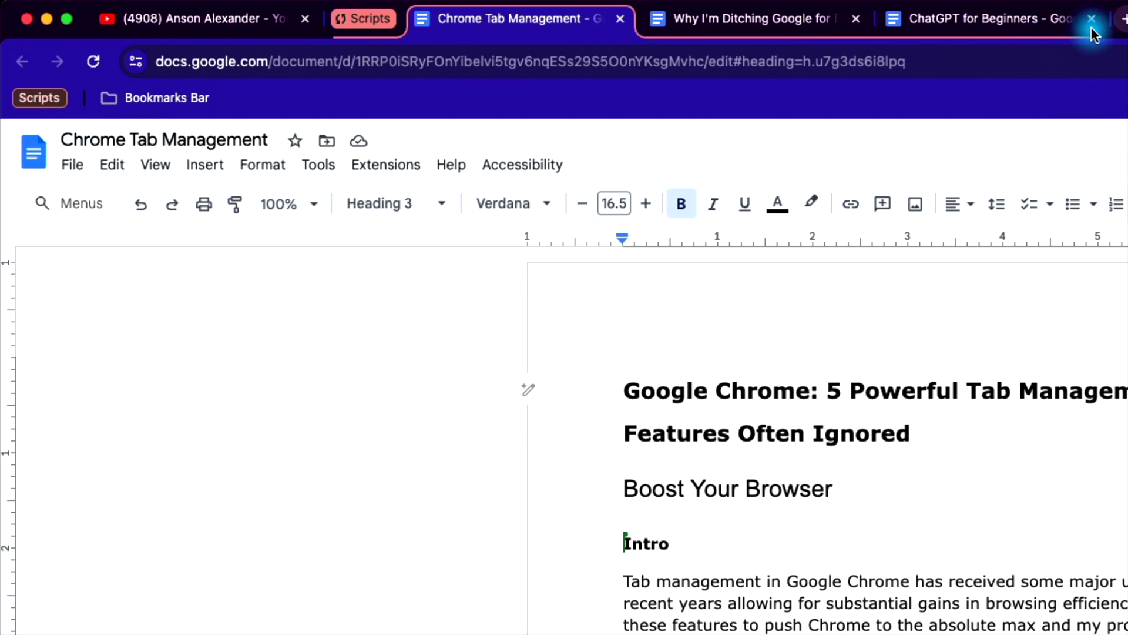
left_click(374, 18)
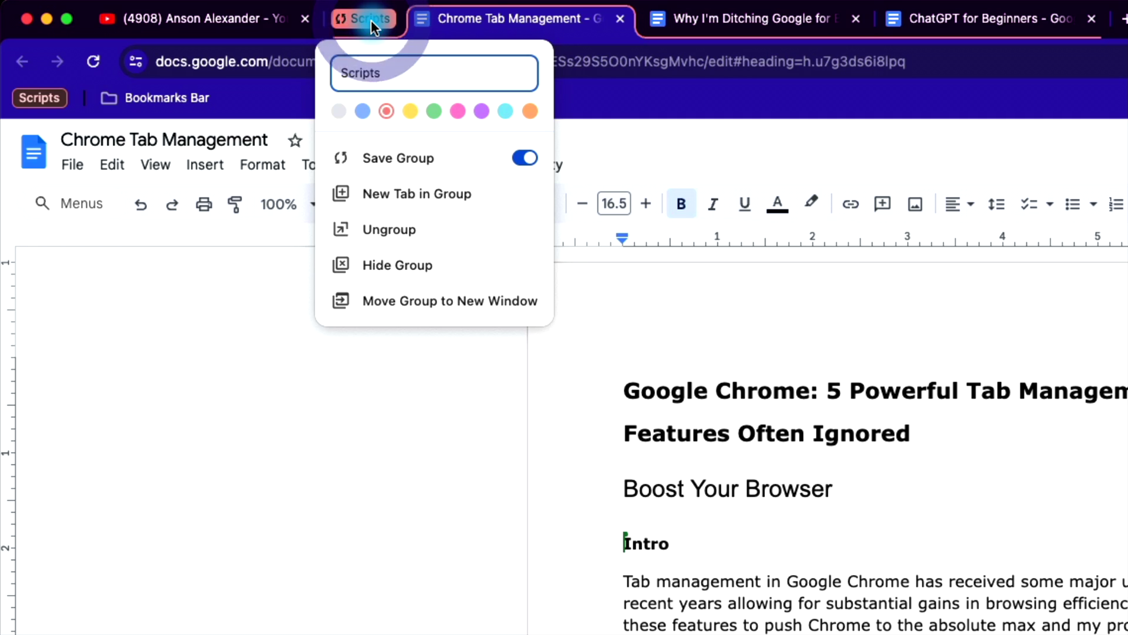
left_click(476, 262)
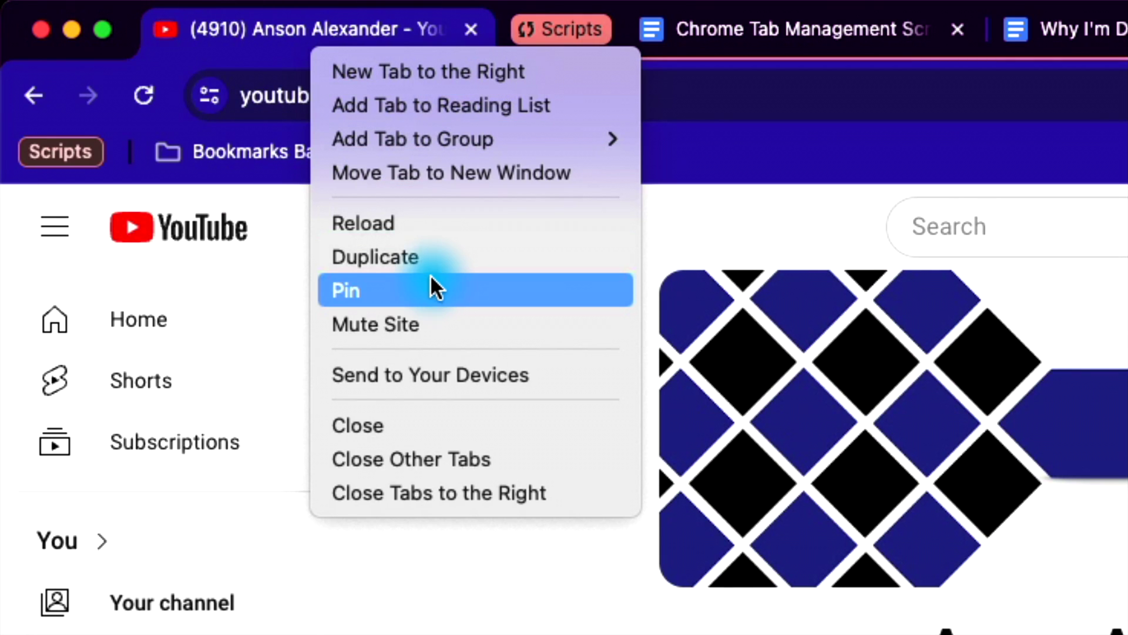
Pin the YouTube tab and quit Chrome to check the pinned tab persists
left_click(434, 283)
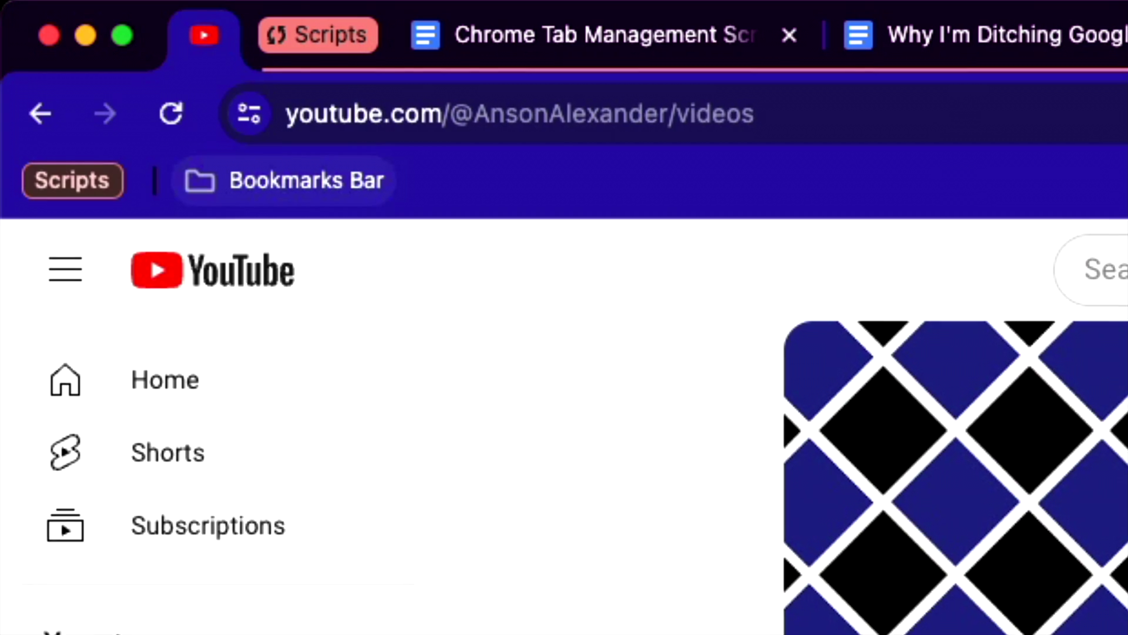
right_click(210, 54)
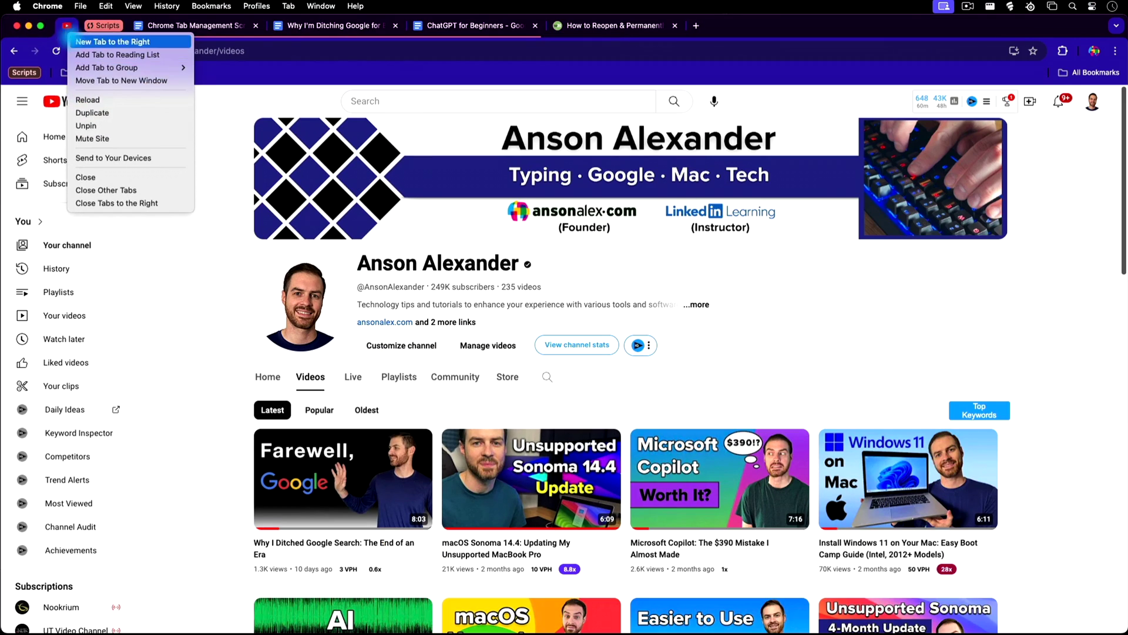
left_click(45, 6)
left_click(100, 178)
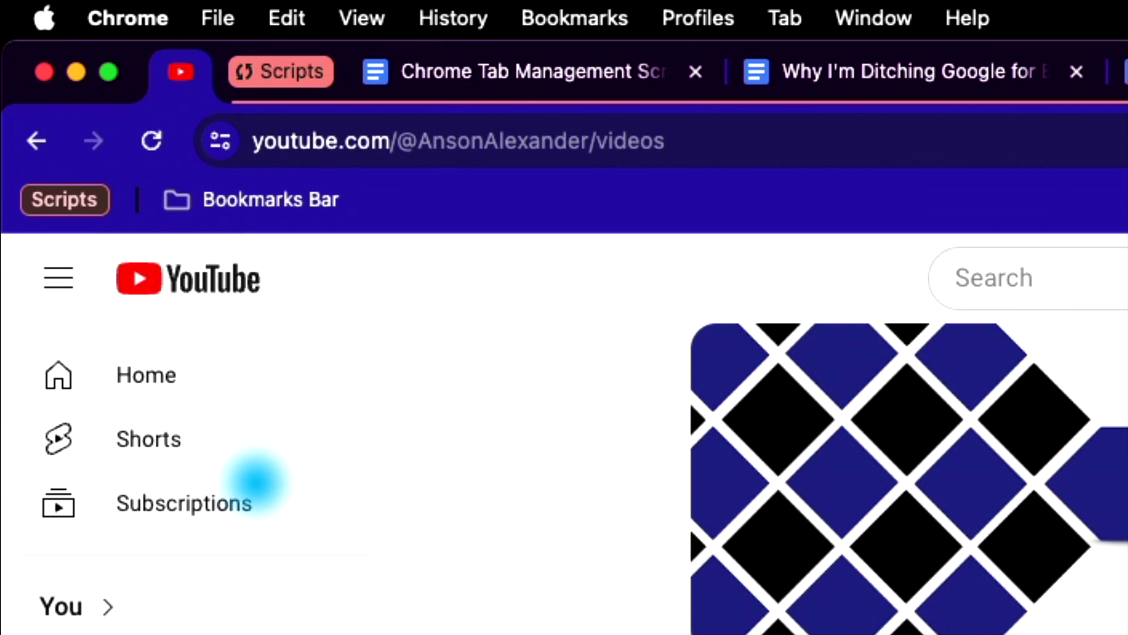
Add the pinned YouTube tab to the Scripts group
right_click(180, 97)
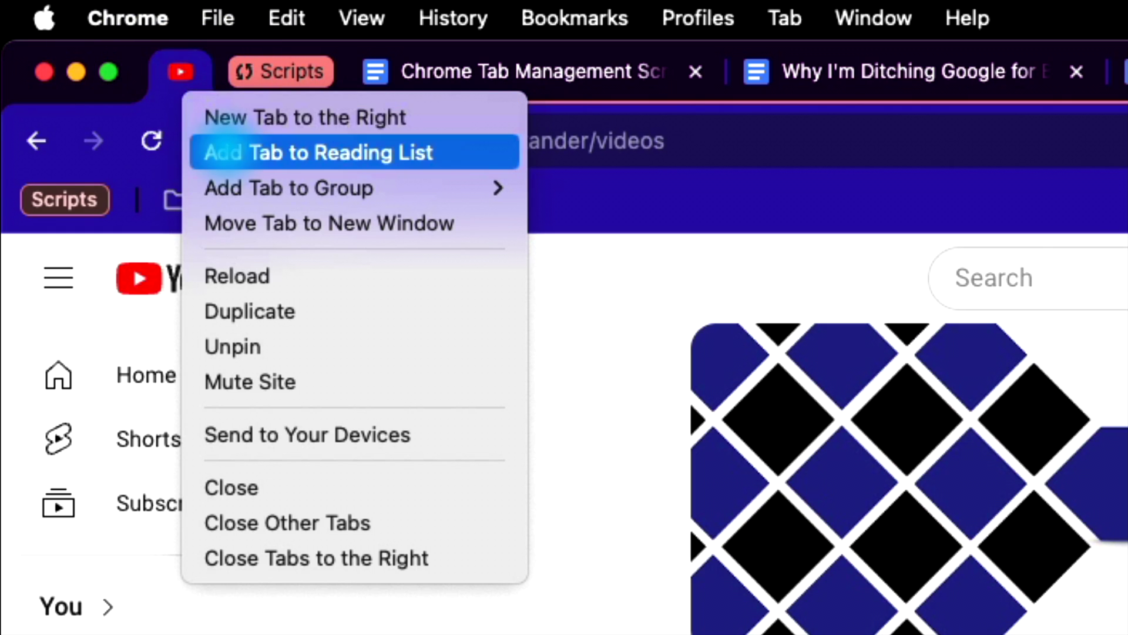
mouse_move(513, 187)
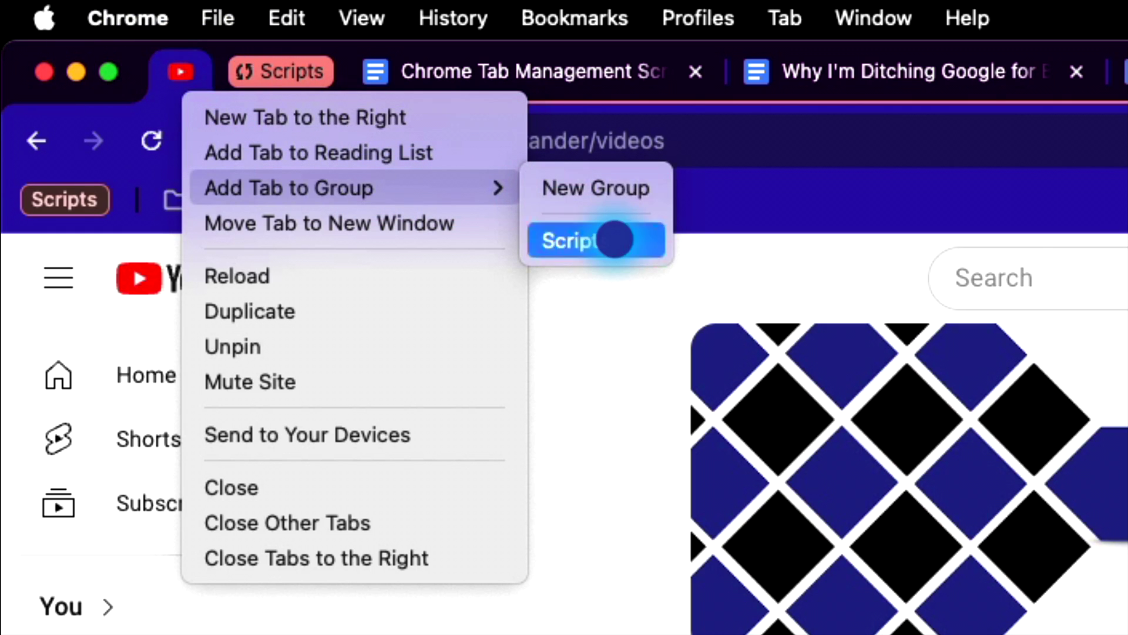
left_click(614, 239)
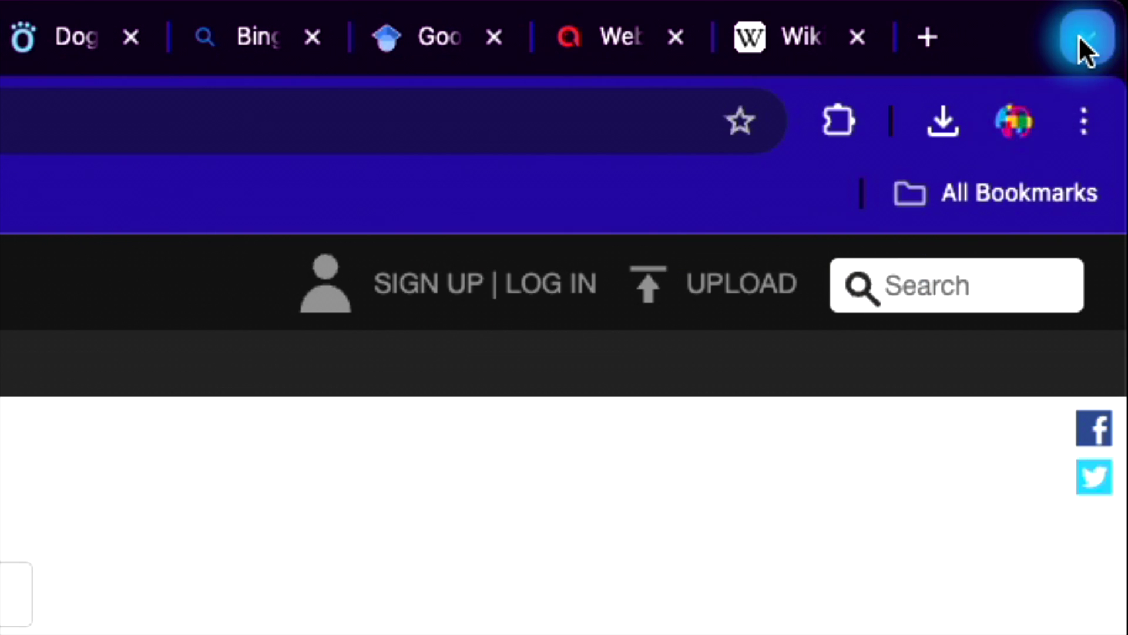
Close the Google, Bing new-tab and Google Scholar tabs from the tab search list
left_click(1084, 38)
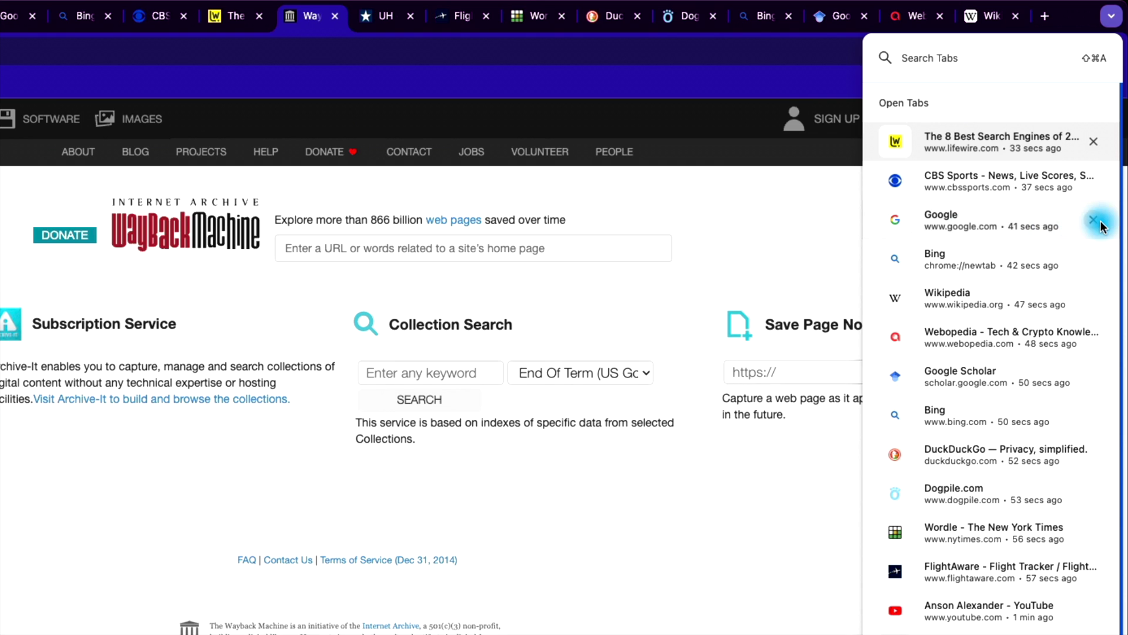
left_click(1098, 221)
left_click(1093, 221)
left_click(1098, 299)
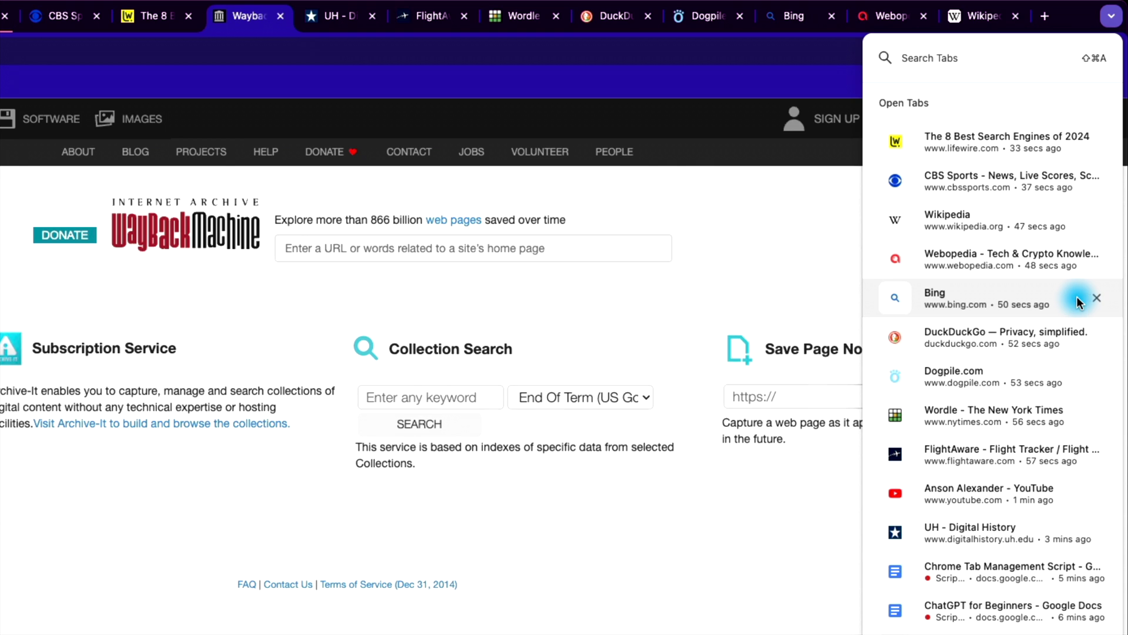
Search open tabs for 'flight' and switch to the FlightAware tab
left_click(949, 59)
type("flight")
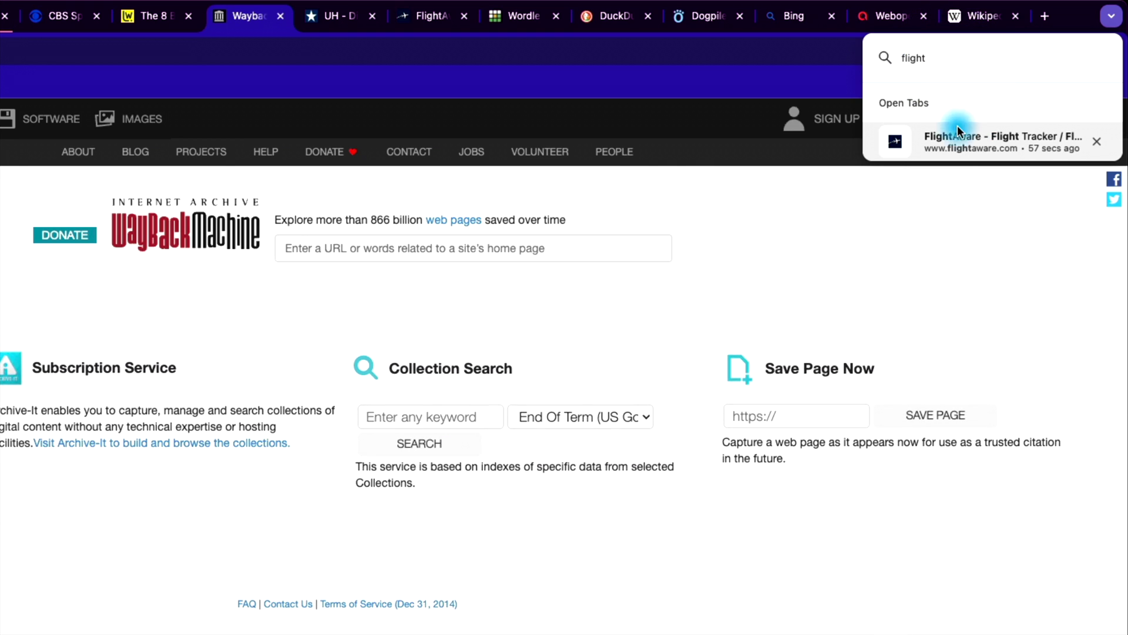
left_click(932, 144)
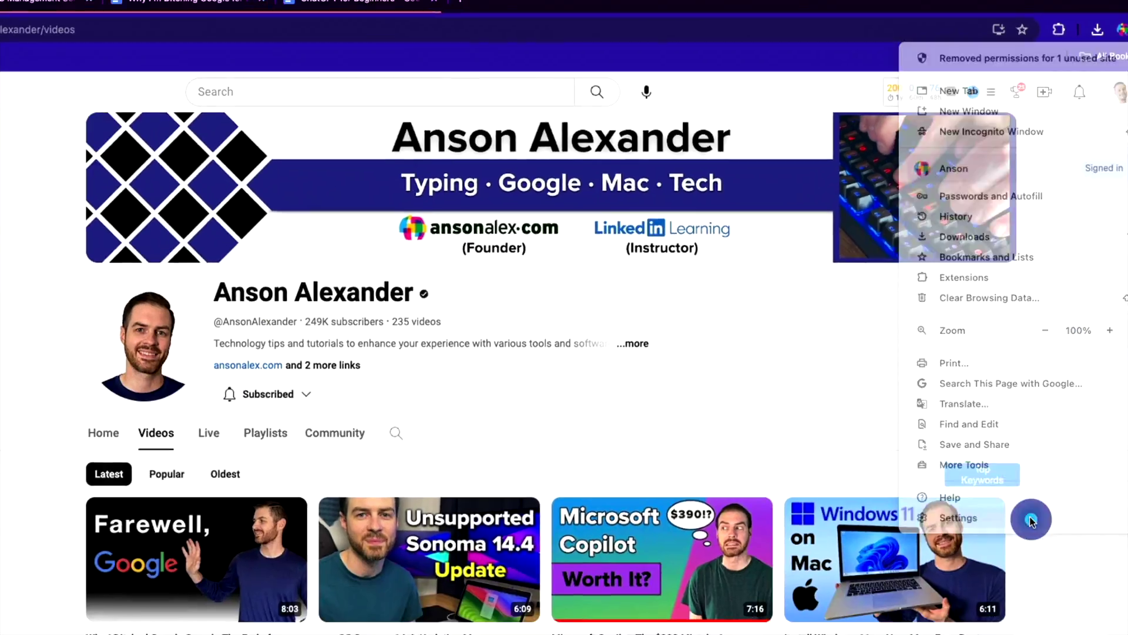
Turn on the Memory Saver toggle in Chrome's Performance settings
left_click(82, 207)
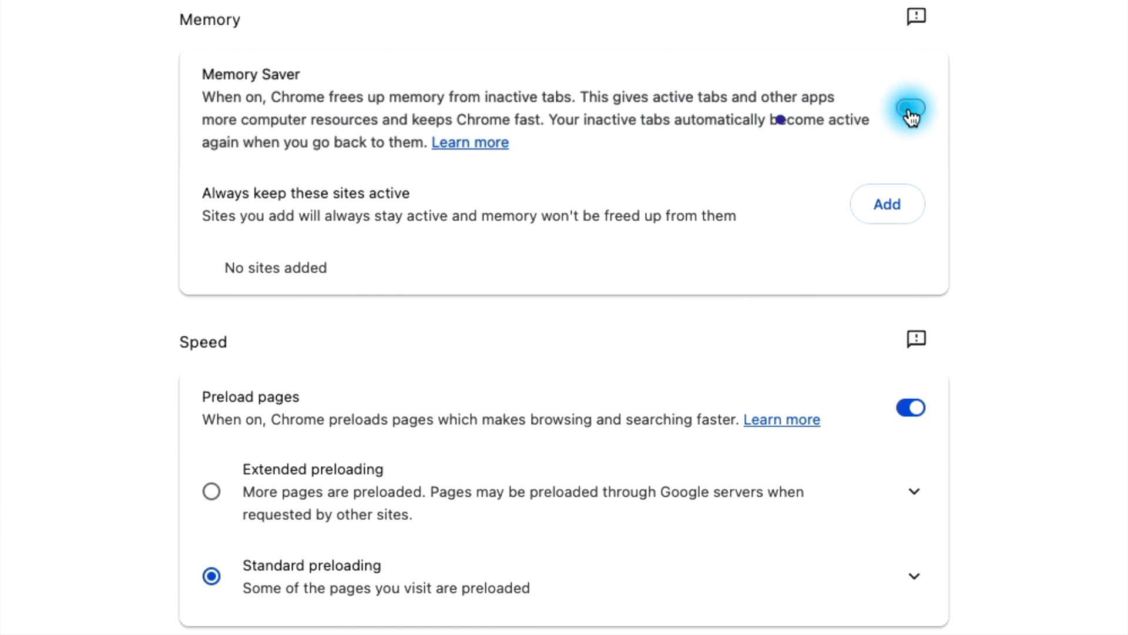
left_click(910, 111)
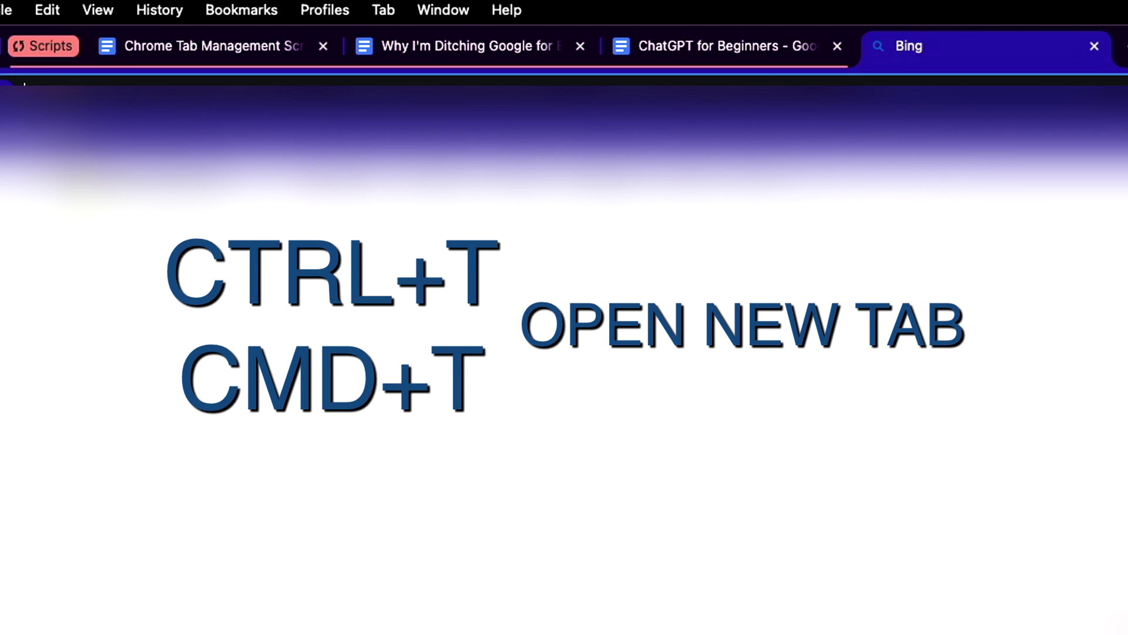
key("super+w")
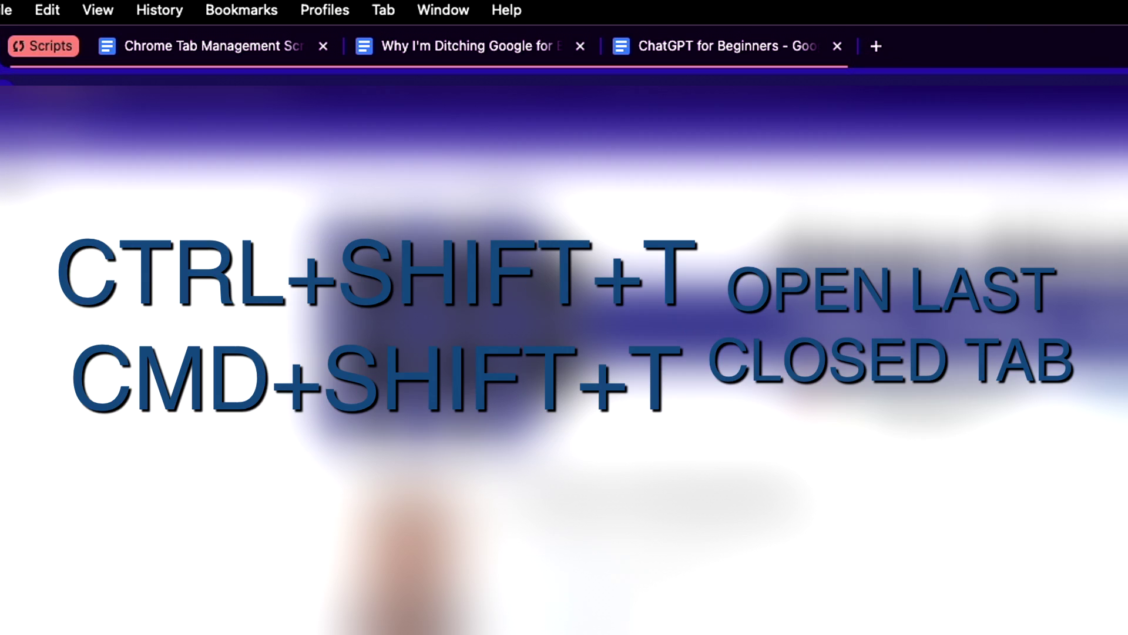
key("super+shift+t")
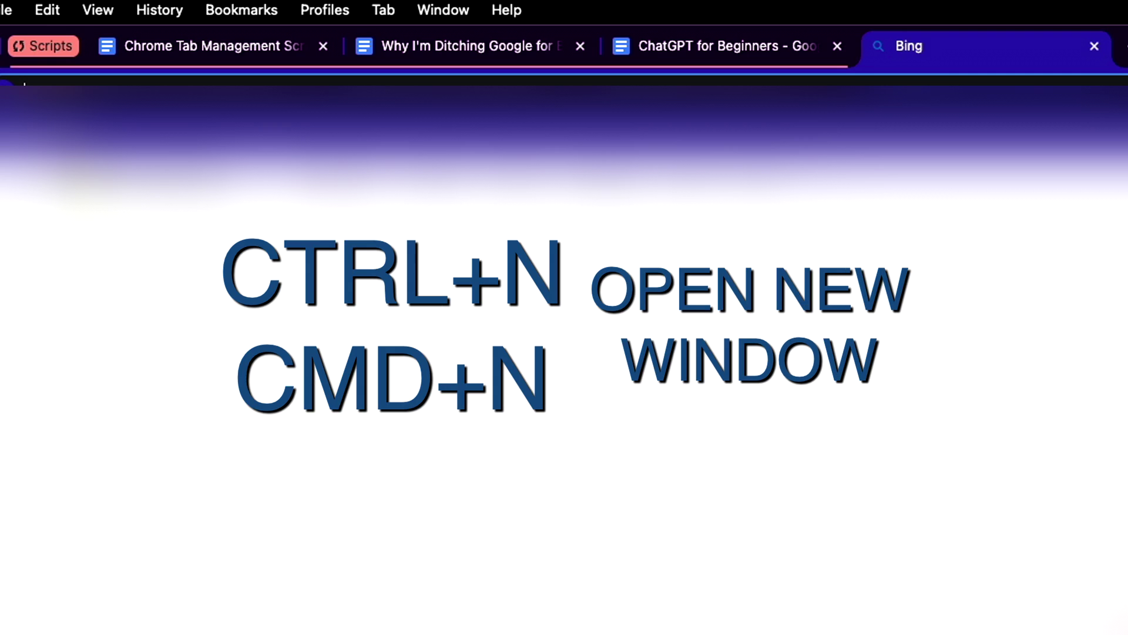
key("super+n")
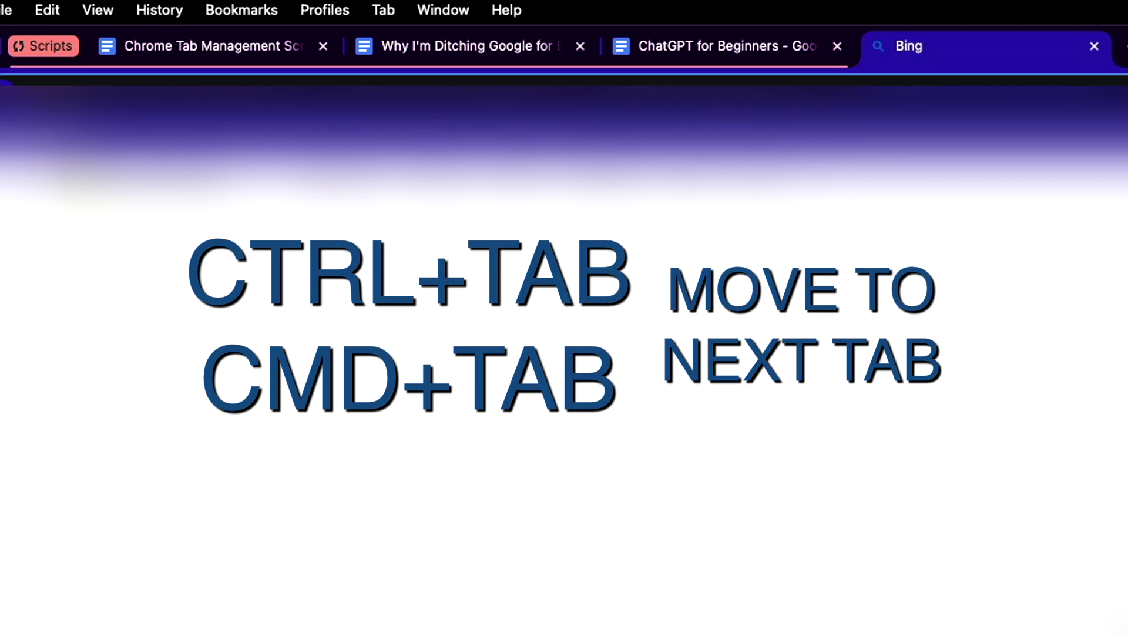
key("ctrl+Tab")
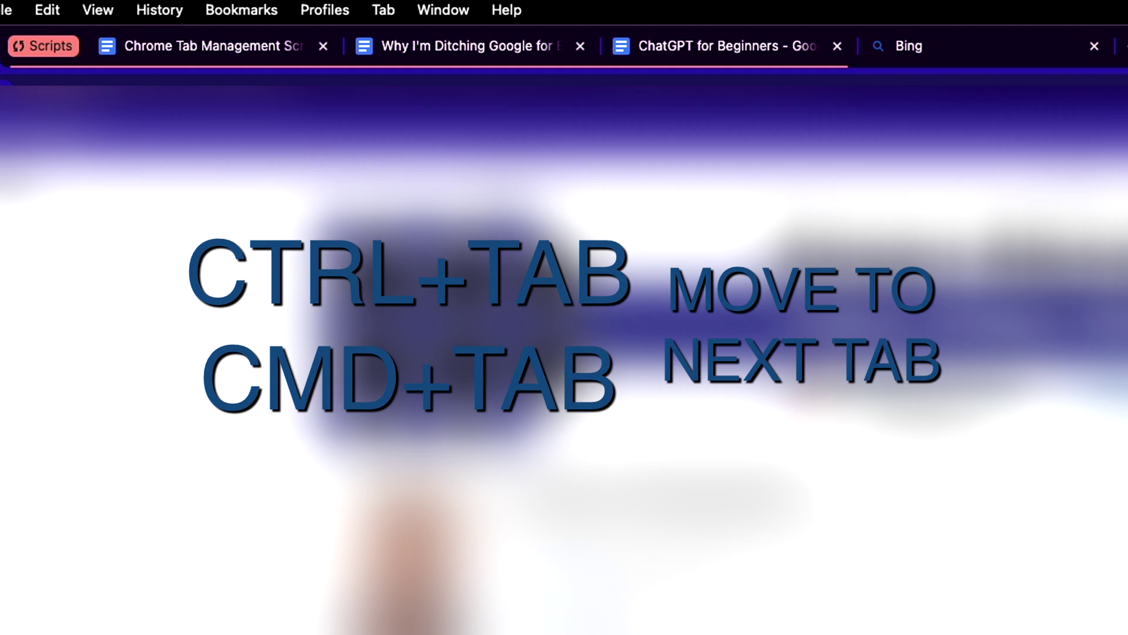
key("ctrl+shift+Tab")
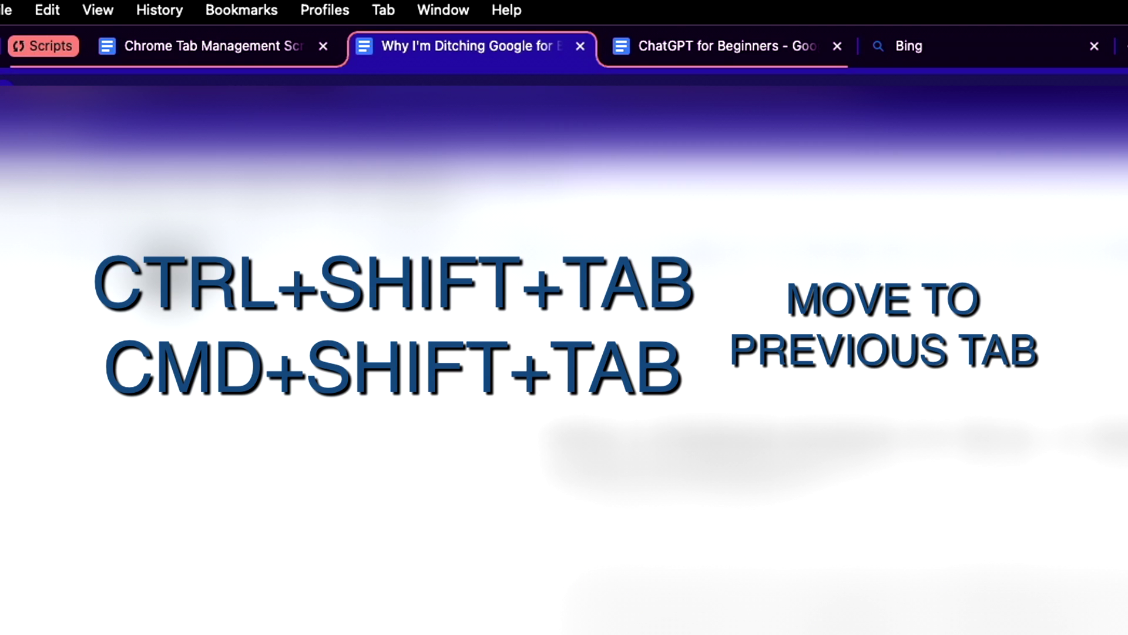
key("ctrl+shift+Tab")
key("ctrl+shift+Tab")
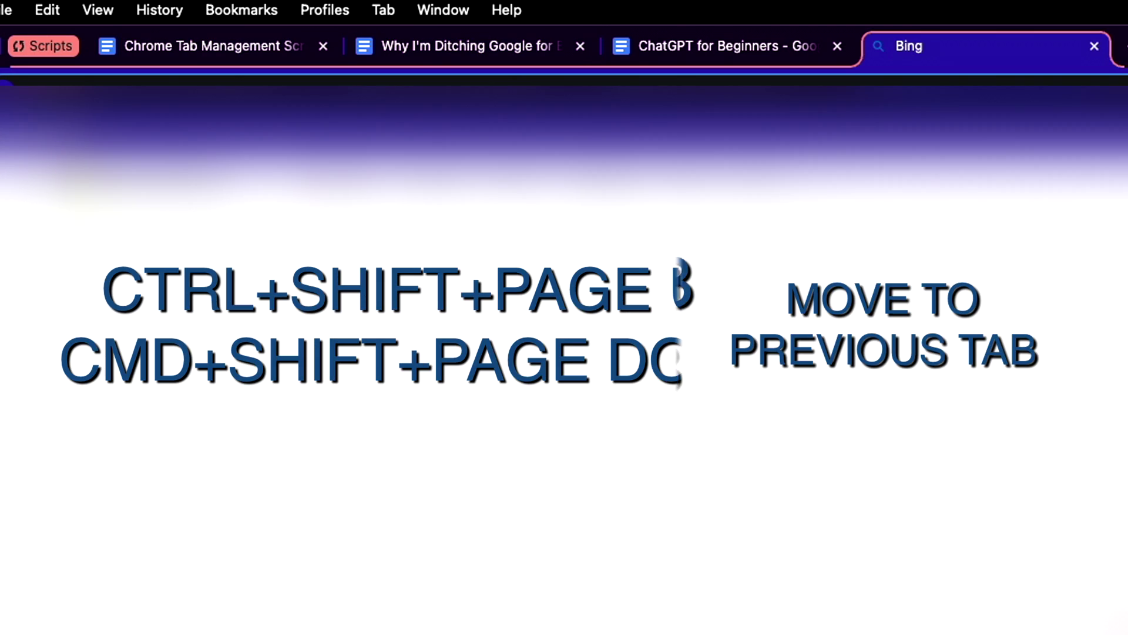
key("ctrl+shift+Page_Up")
key("ctrl+shift+Page_Up")
key("ctrl+shift+Page_Down")
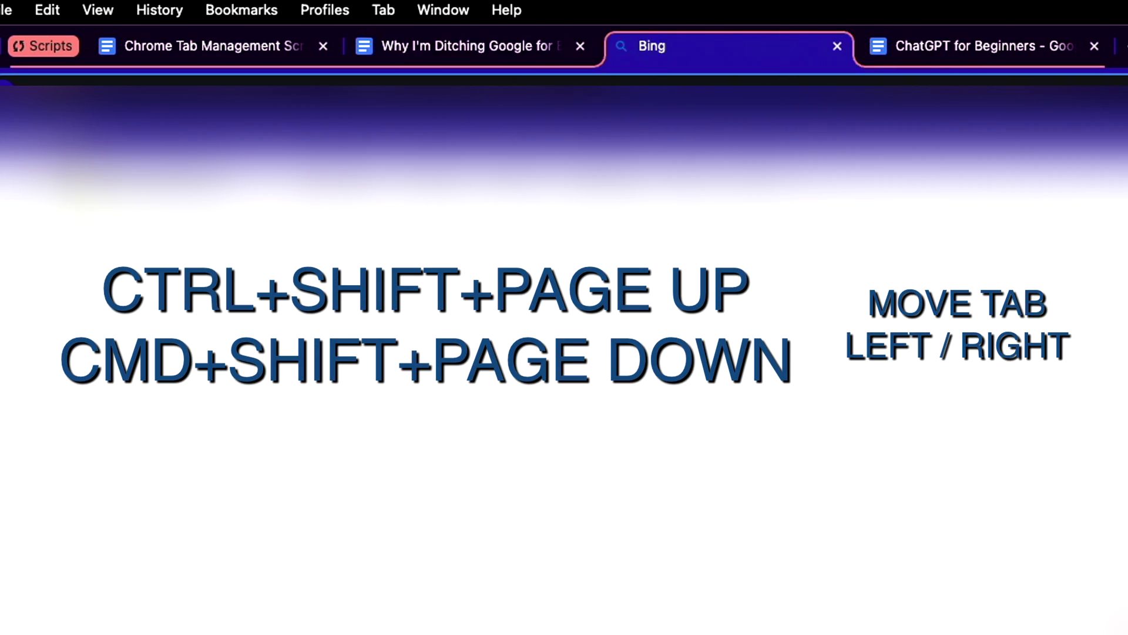
key("ctrl+shift+Page_Down")
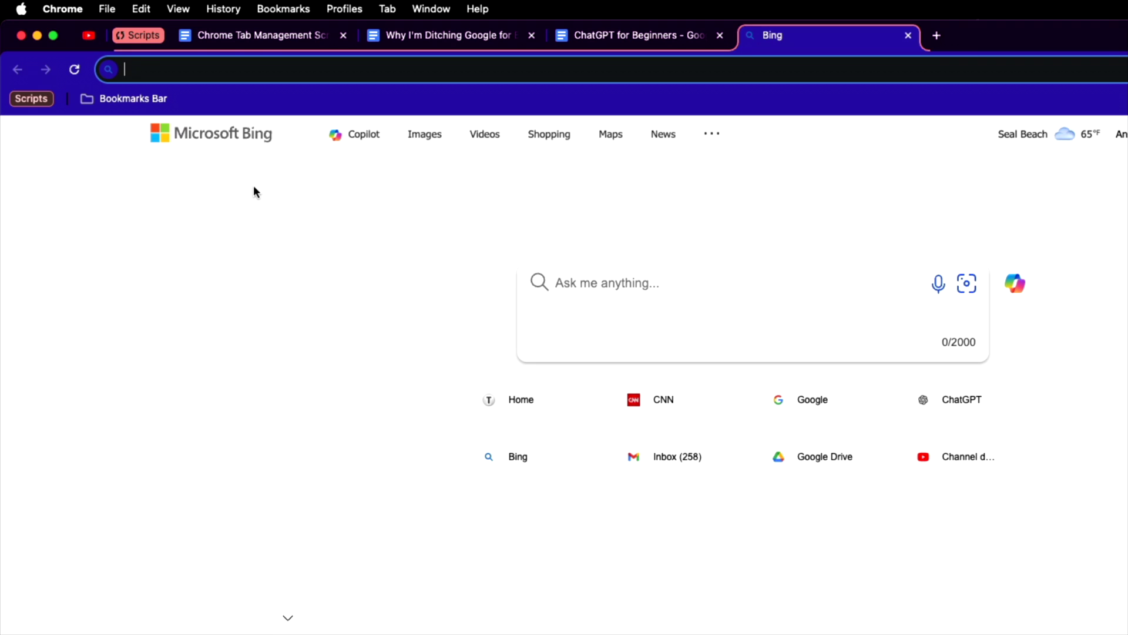
Search 'fast typing' from the address bar of a new tab
key("super+t")
type("fast typing")
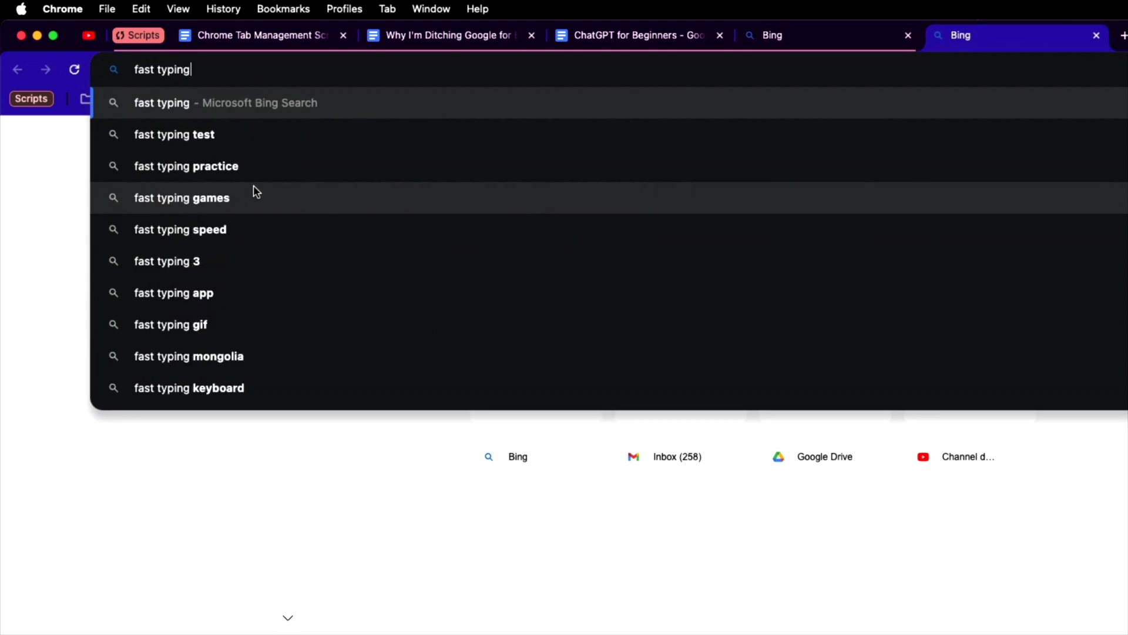
key("Return")
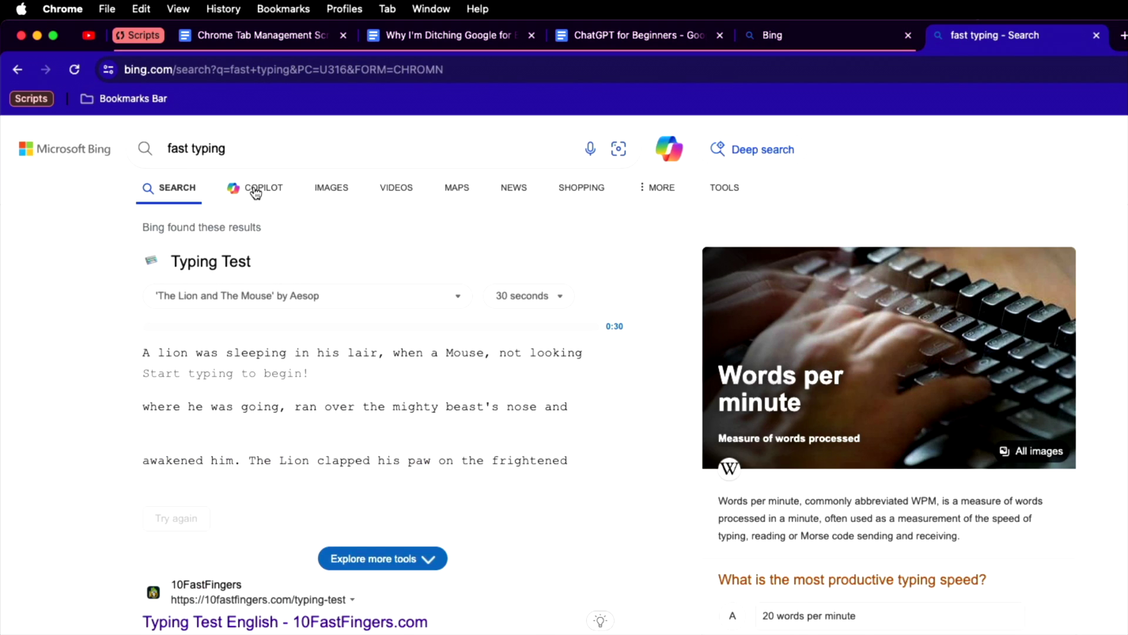